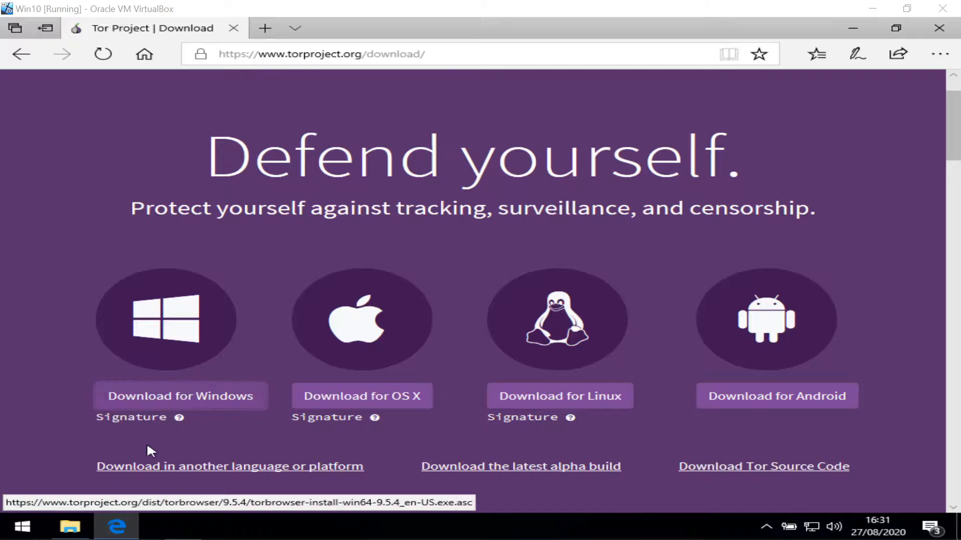
- Install Tor Browser from the downloaded torbrowser-install-win64-9.5.4_en-US file in English, into the desktop's Tor Browser folder, with shortcuts and launch enabled
click(73, 525)
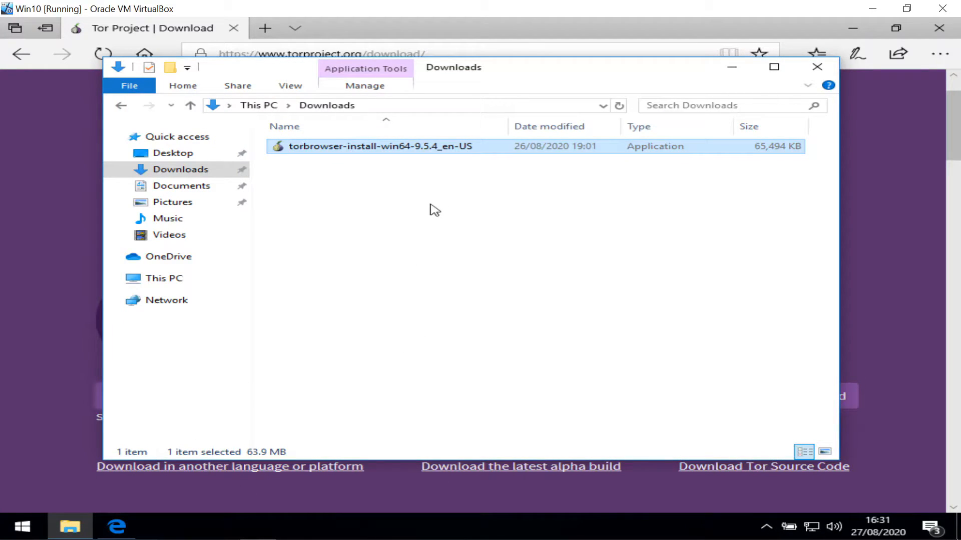
double_click(417, 150)
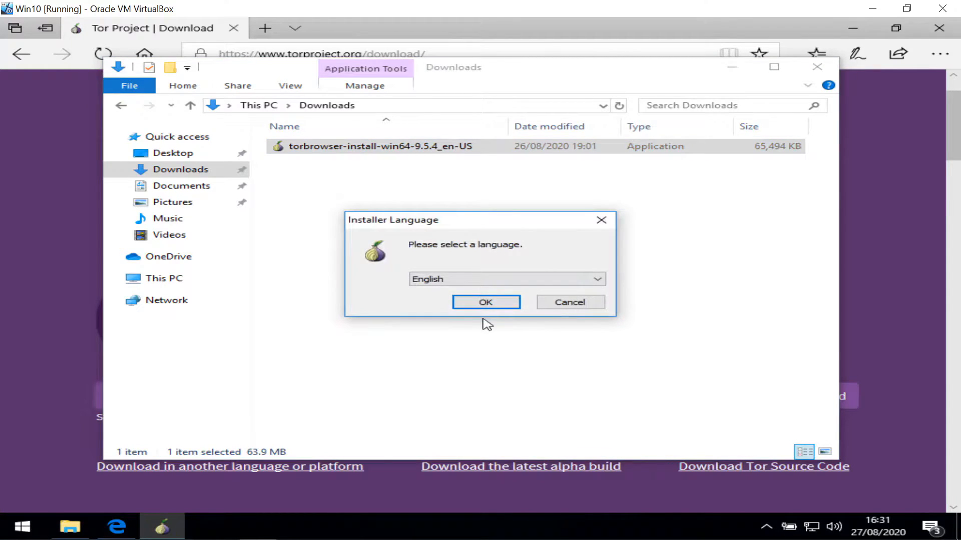
click(487, 302)
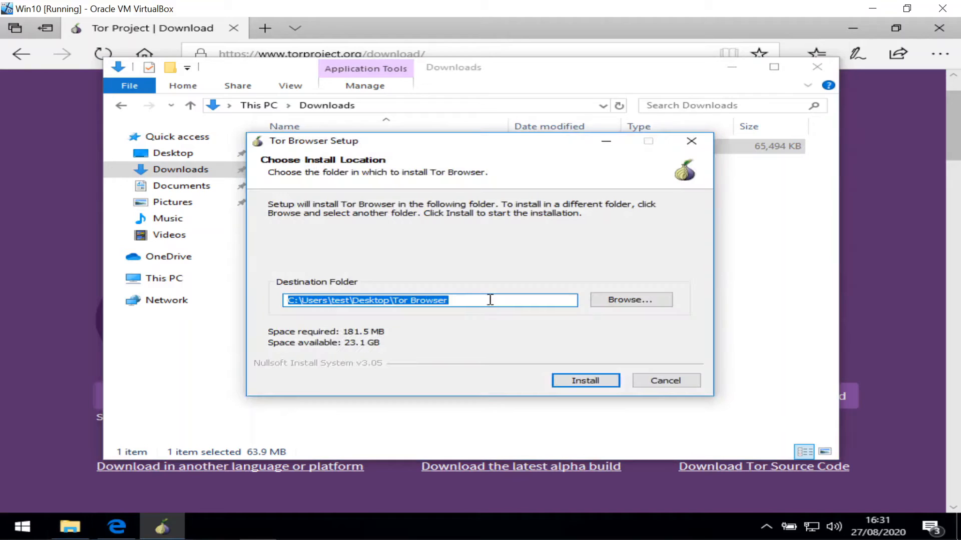
click(506, 300)
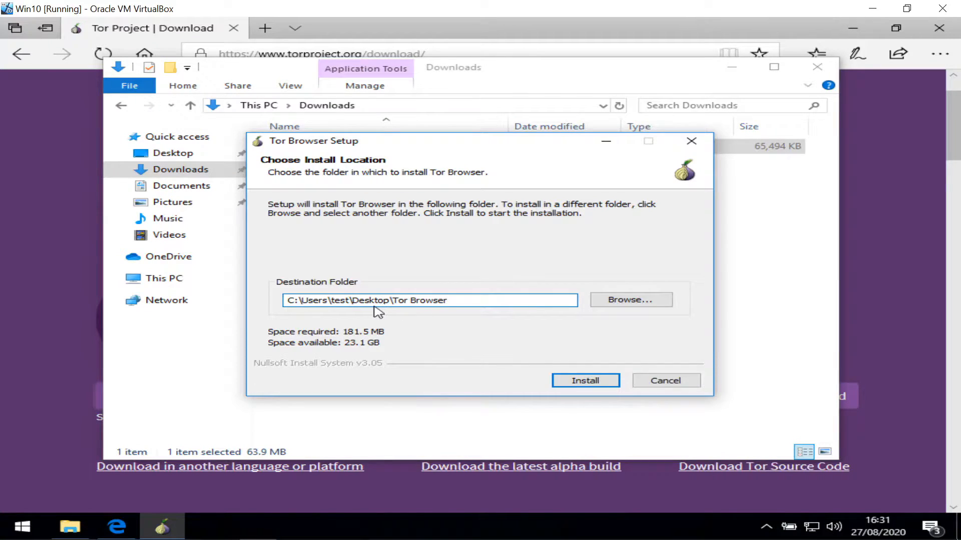
click(580, 381)
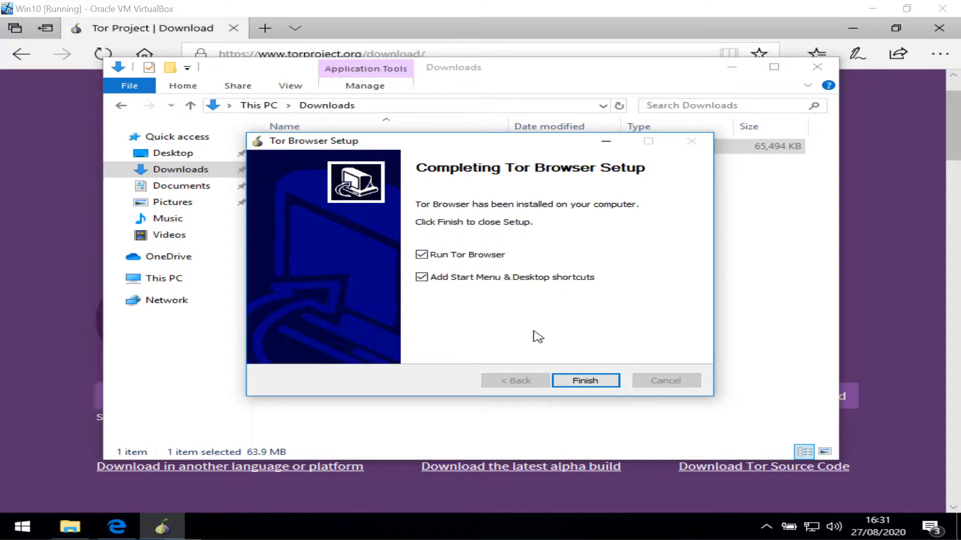
click(585, 381)
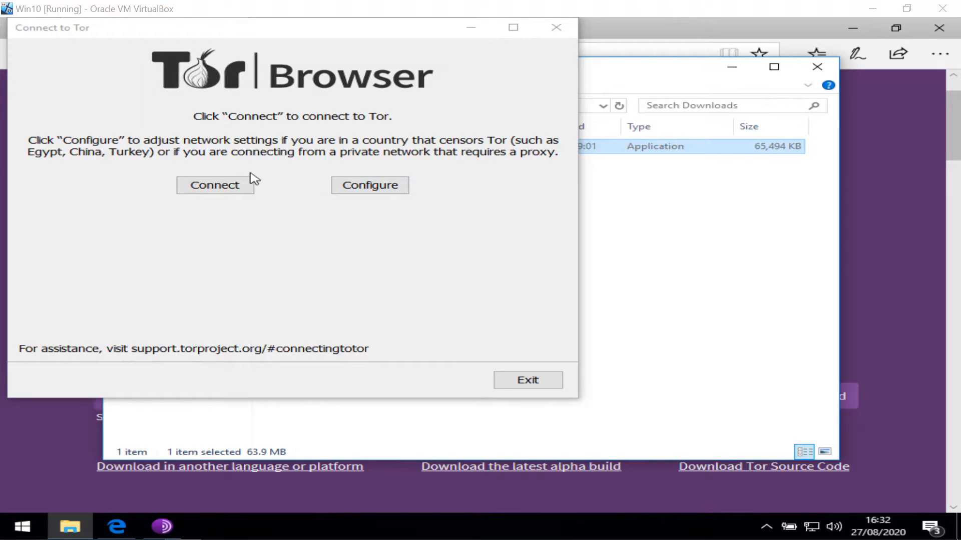
- Connect to the Tor network and maximize the Tor Browser window
click(205, 189)
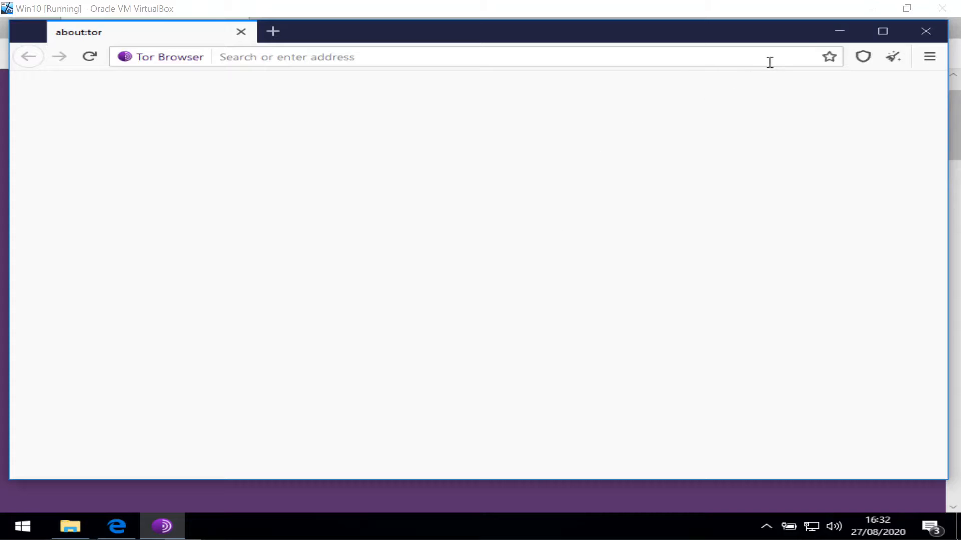
click(882, 33)
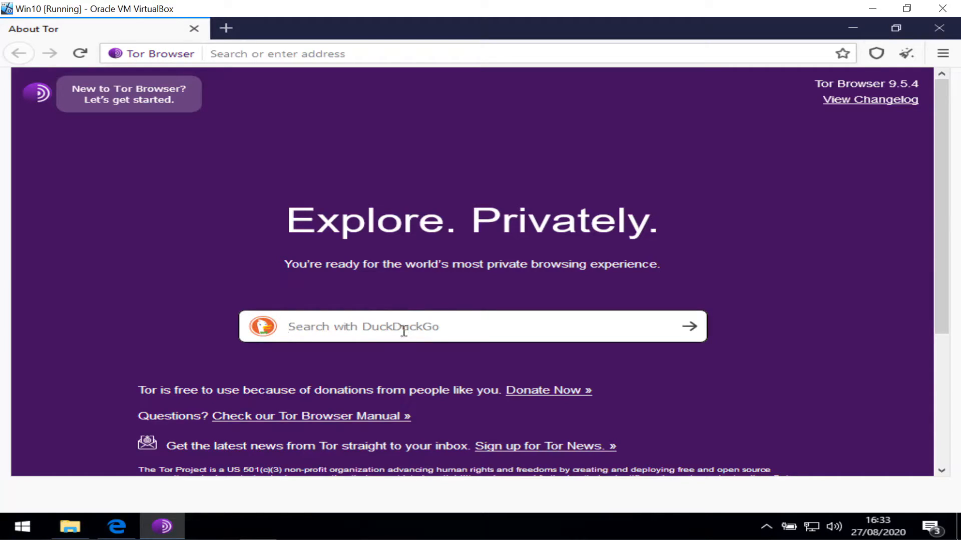
- Open the browser options and review the General settings for startup, tabs, language, downloads and Tor Browser updates
click(943, 54)
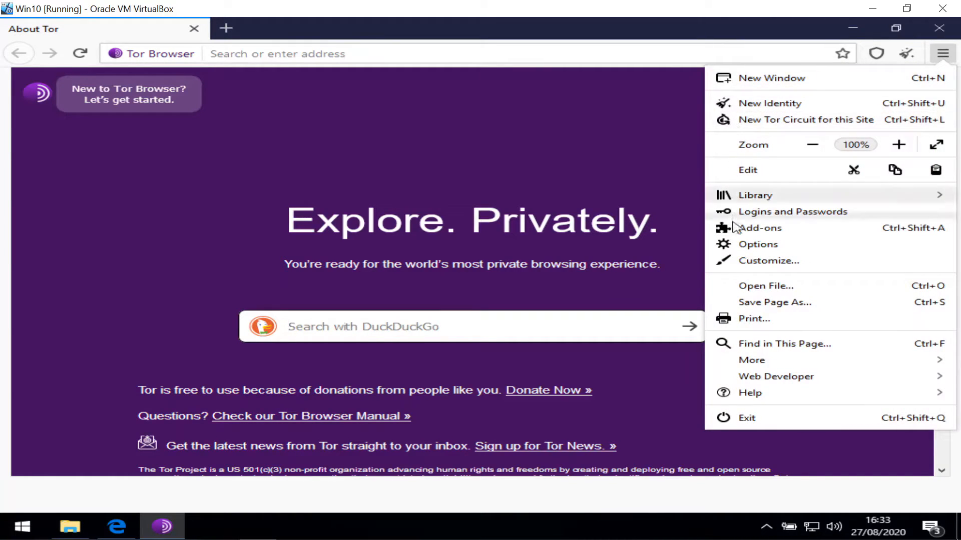
click(754, 245)
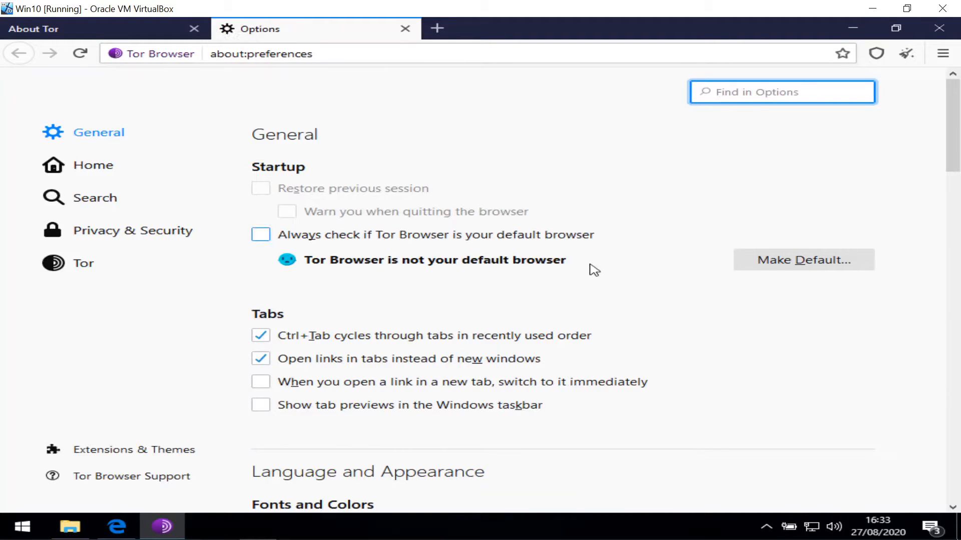
scroll(570, 290, down, 3)
scroll(571, 292, down, 6)
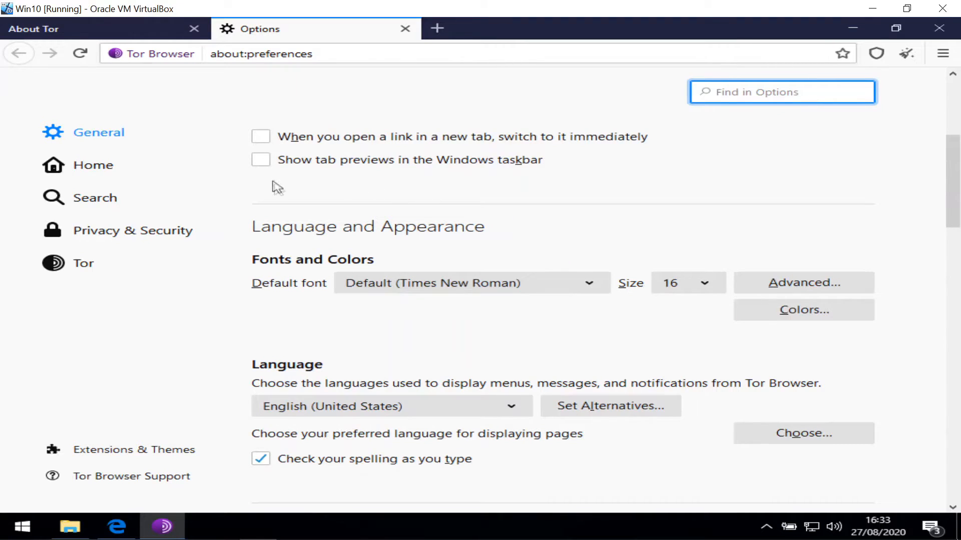
scroll(276, 190, down, 10)
scroll(277, 191, down, 1)
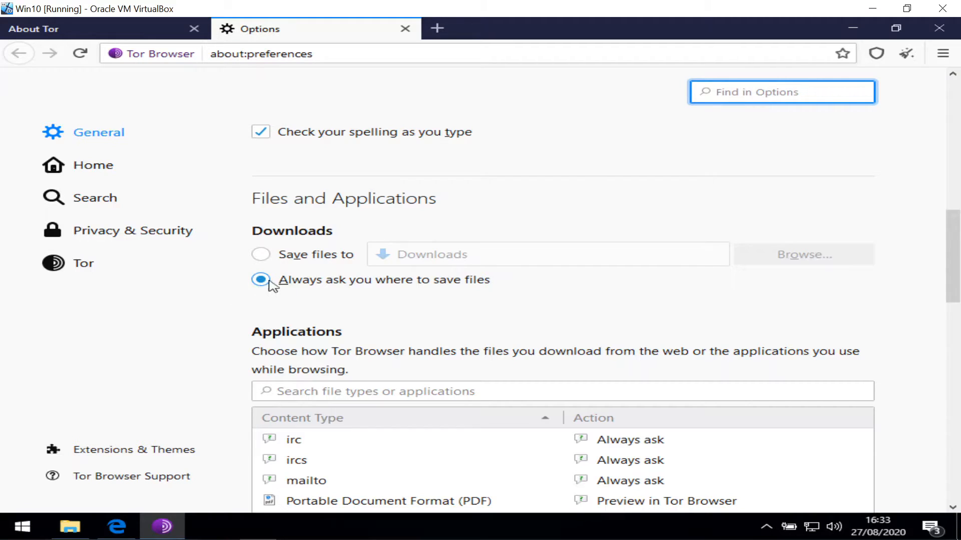
scroll(342, 292, down, 5)
scroll(341, 296, down, 8)
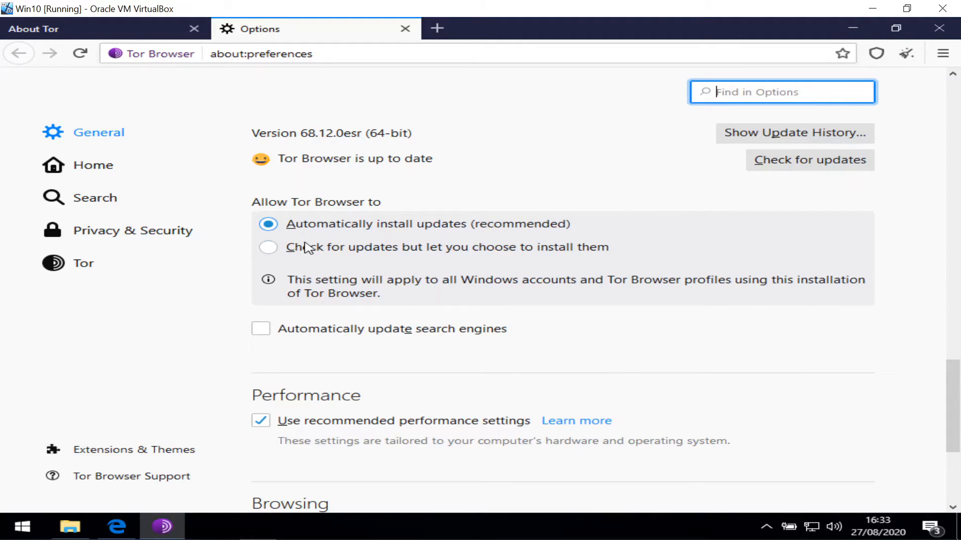
scroll(353, 234, up, 3)
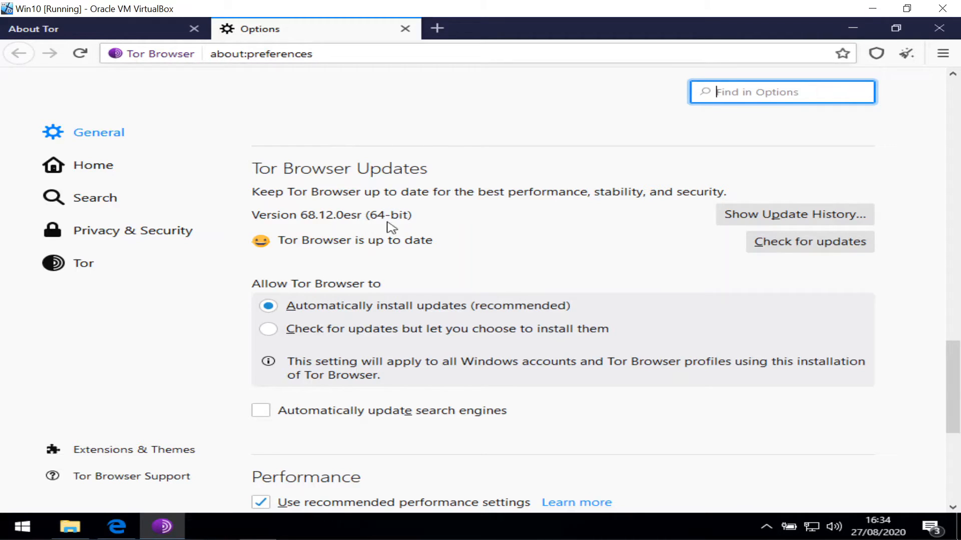
- In the Privacy & Security options, set the browser's history handling to "Never remember history"
click(181, 242)
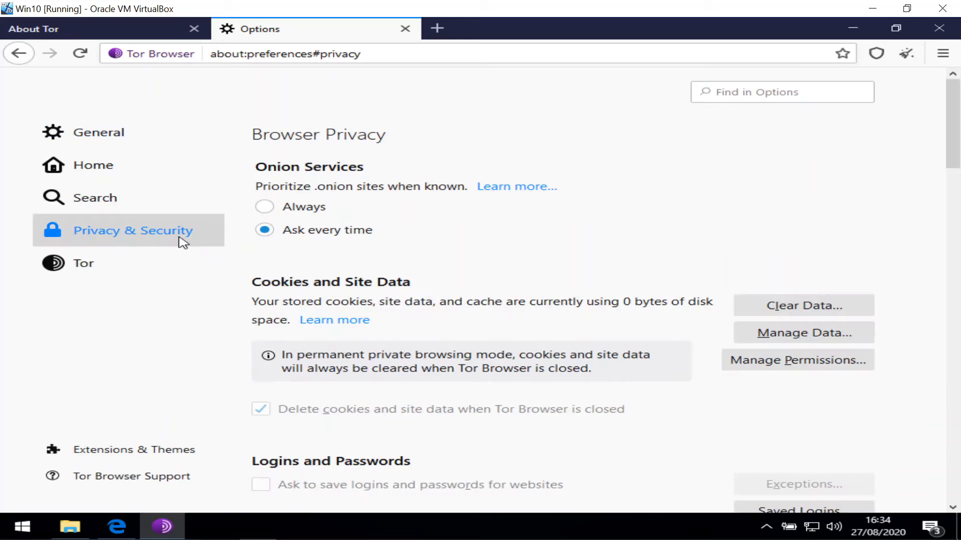
scroll(606, 249, down, 10)
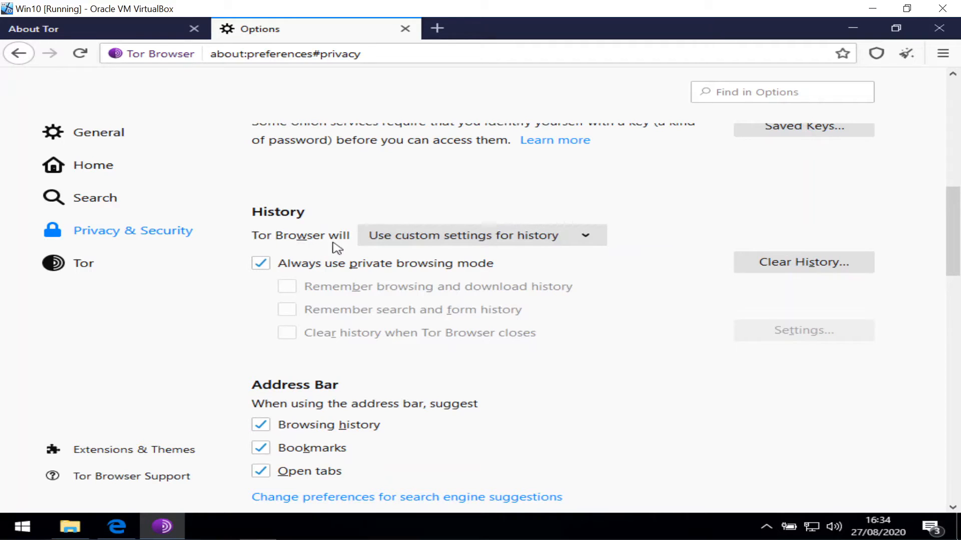
click(390, 245)
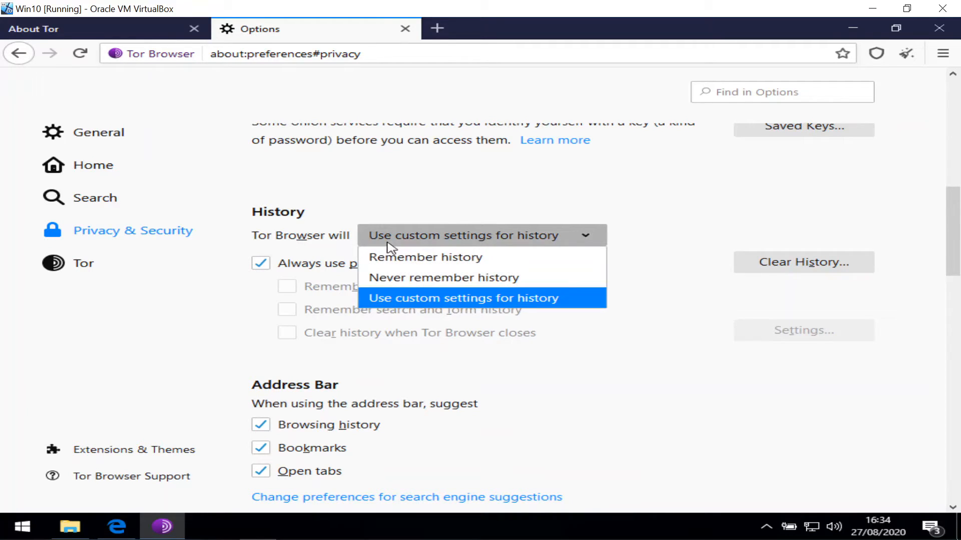
click(398, 280)
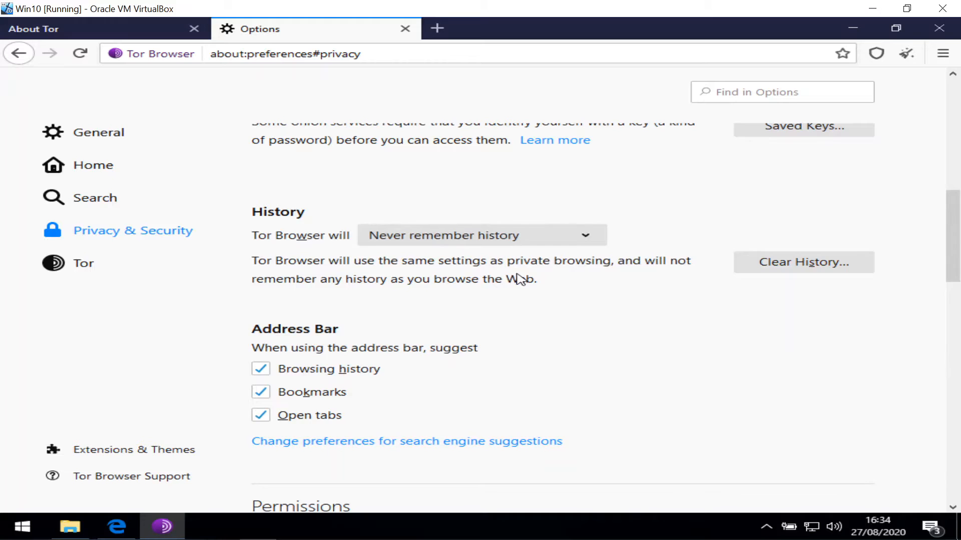
- Review the Permissions settings and the Standard, Safer and Safest security levels, then close the options
scroll(520, 278, down, 5)
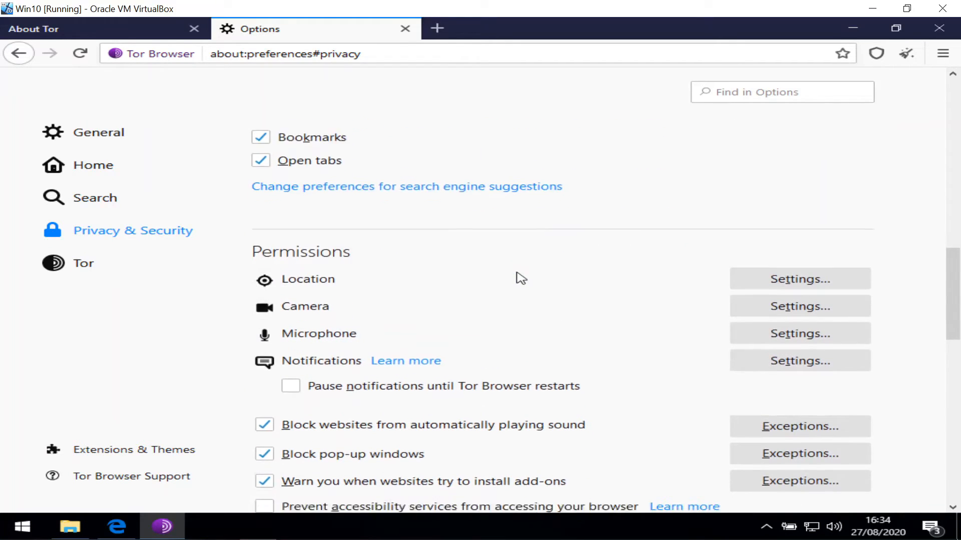
scroll(520, 279, down, 3)
scroll(517, 275, up, 2)
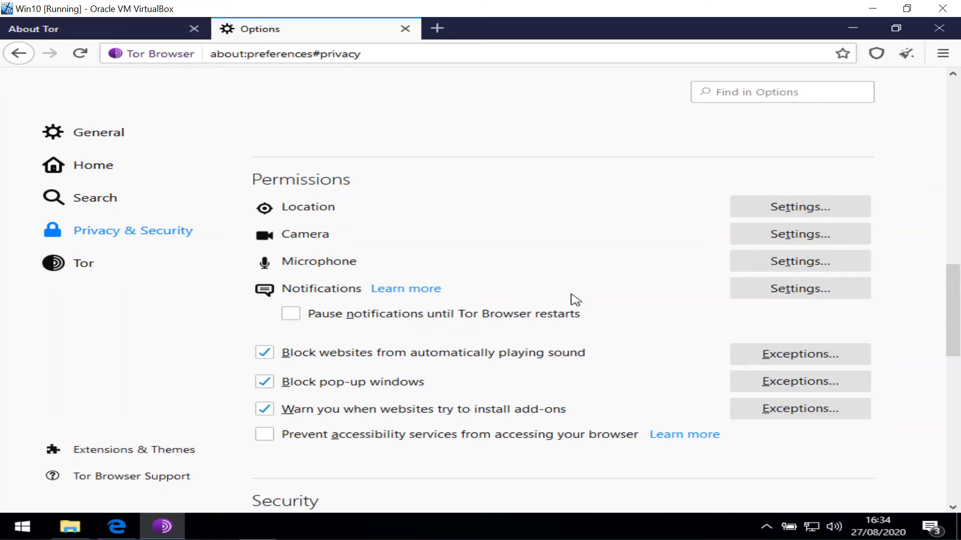
scroll(541, 271, down, 1)
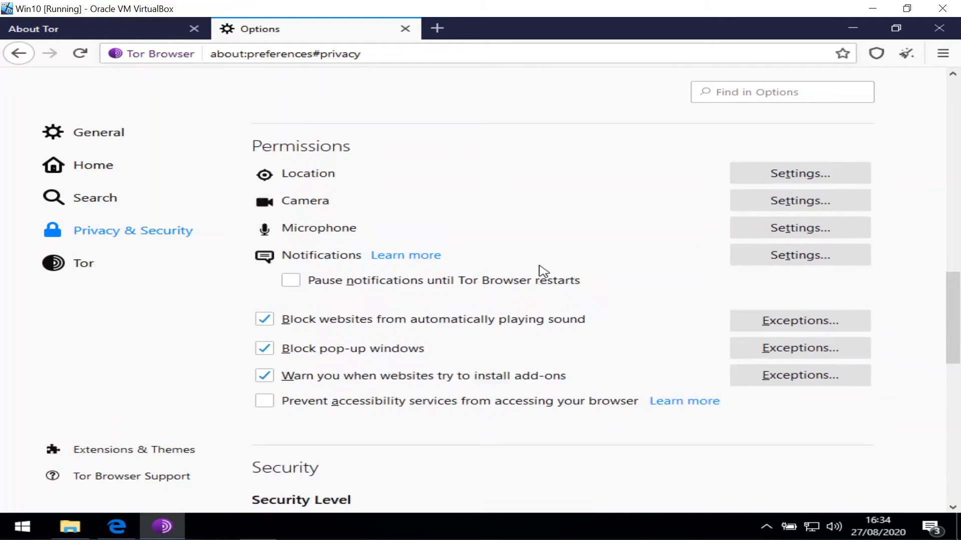
scroll(543, 271, down, 6)
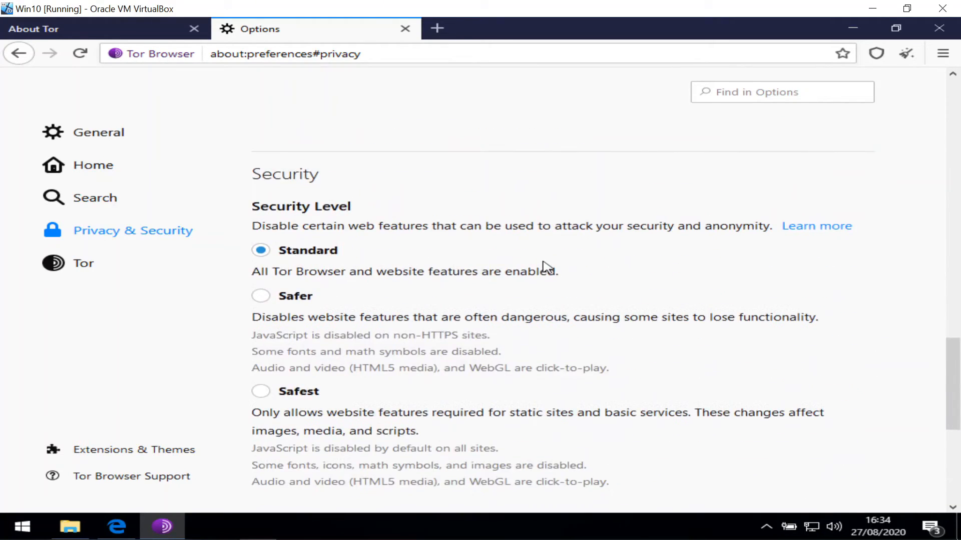
scroll(547, 266, down, 2)
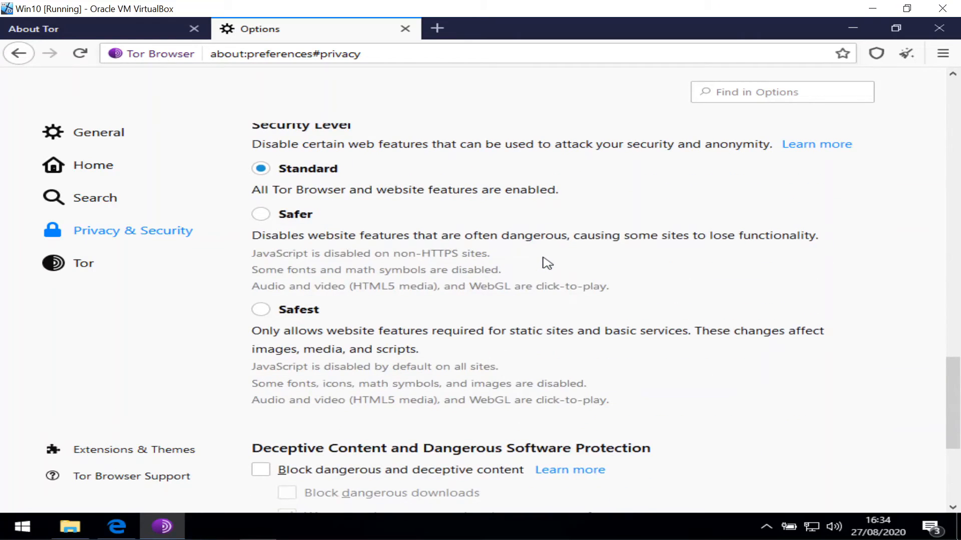
scroll(375, 203, up, 1)
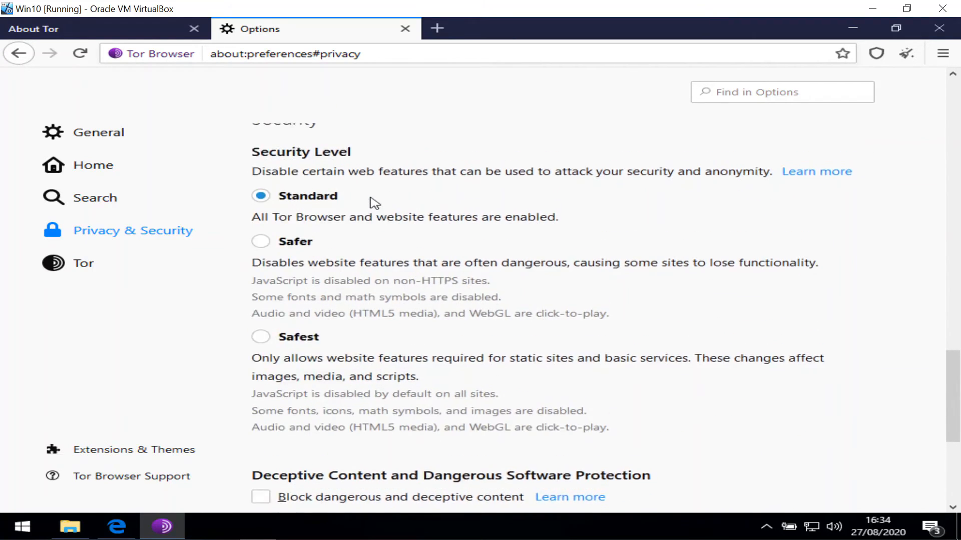
scroll(374, 203, up, 2)
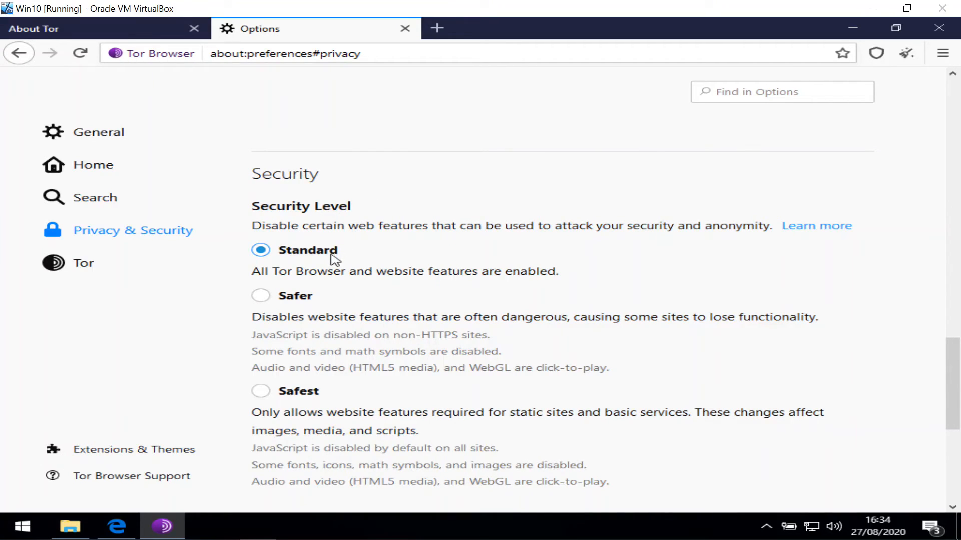
scroll(509, 287, down, 3)
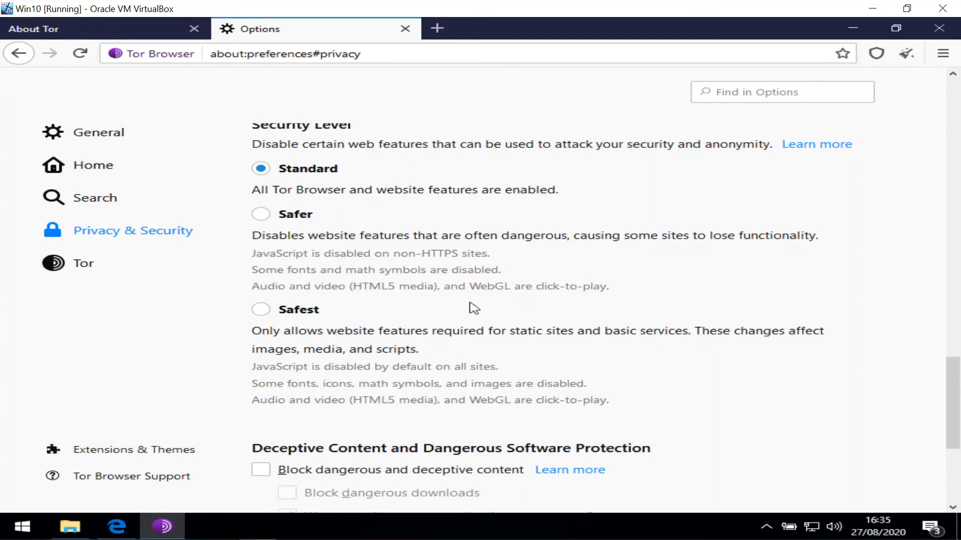
scroll(474, 308, up, 5)
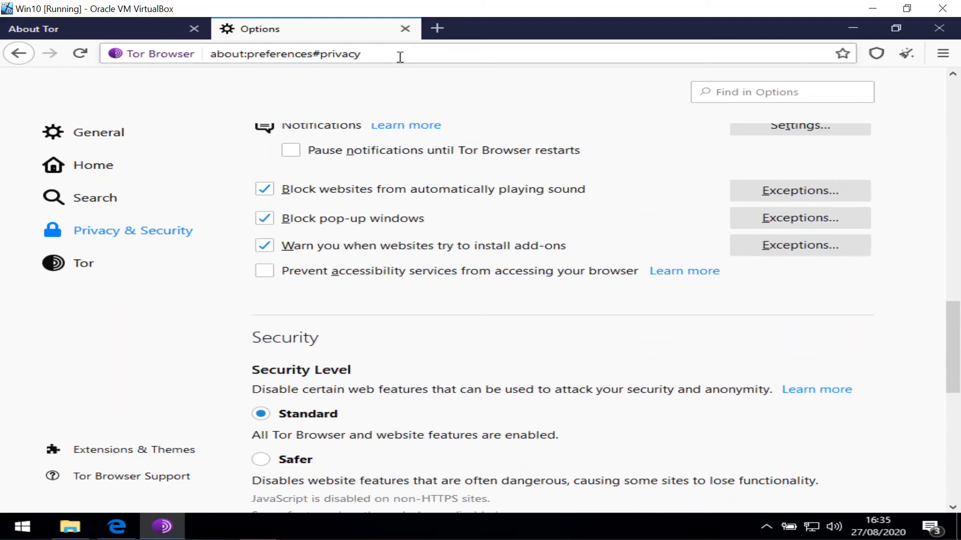
click(405, 28)
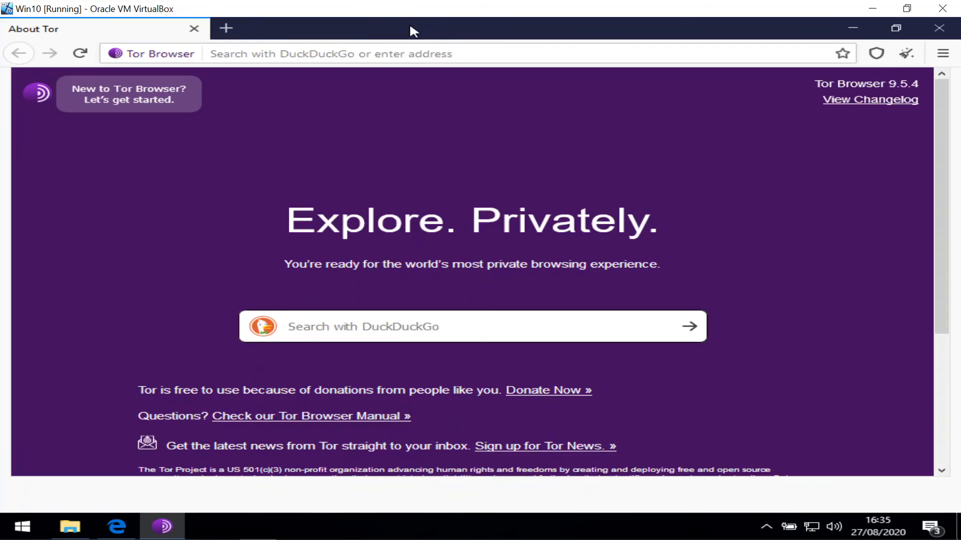